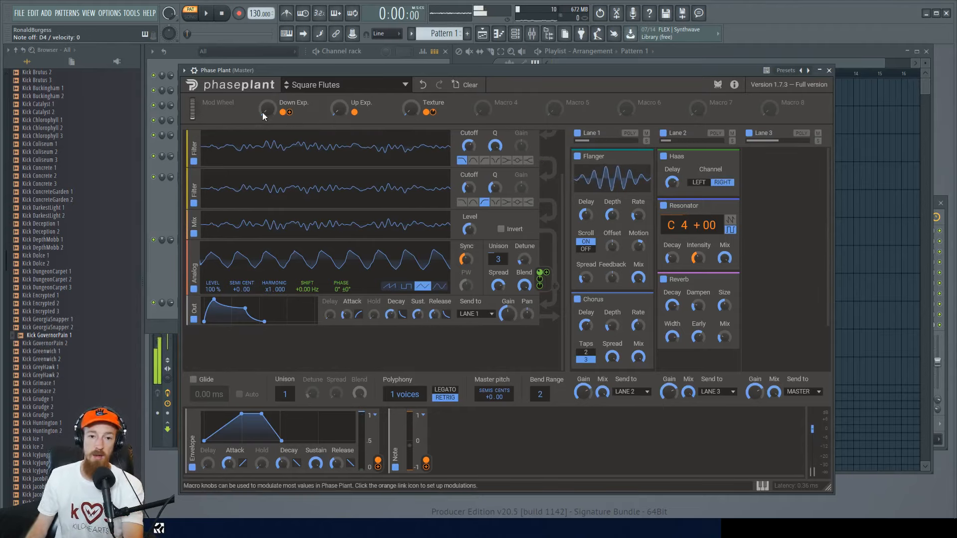
Step: Audition the Down Exp. and Up Exp. macros, raising Up Exp. to about 50% and returning it to zero
left_click_drag(272, 112, 340, 109)
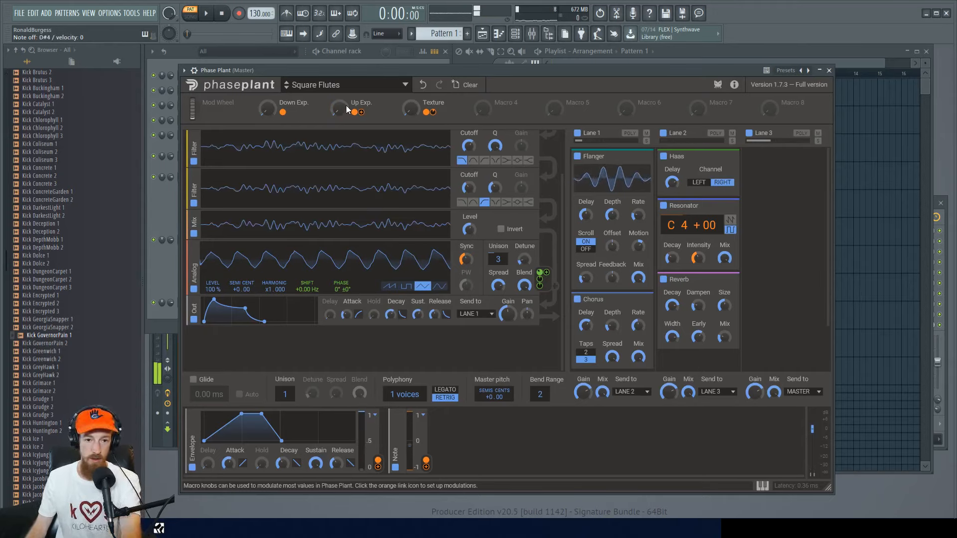
left_click_drag(347, 109, 348, 65)
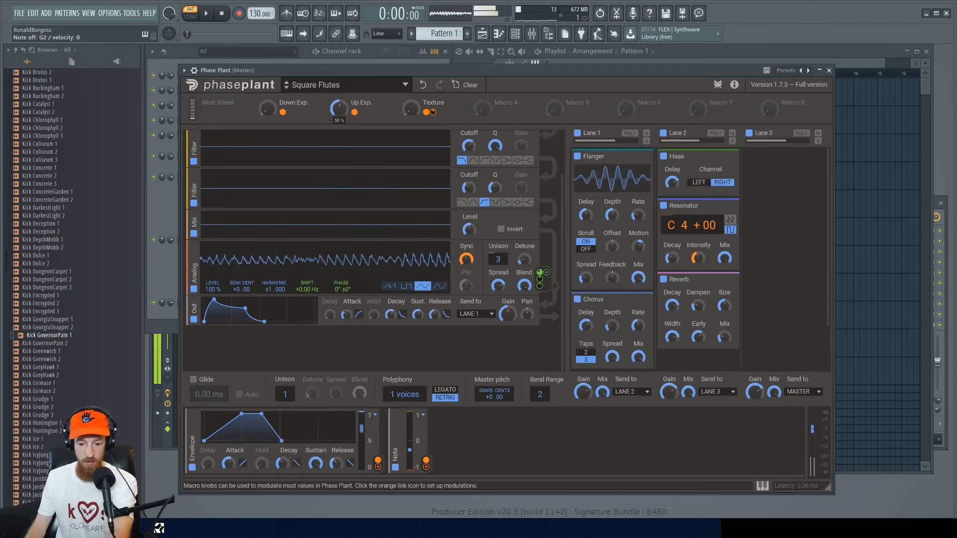
left_click_drag(348, 65, 347, 109)
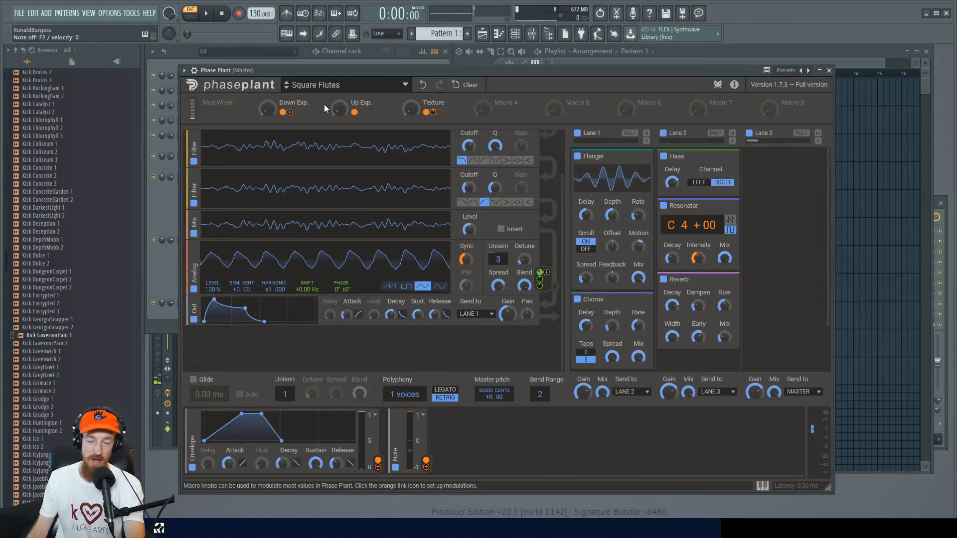
Step: Audition the Texture macro by raising it to about 68% and resetting it to 0%
left_click_drag(402, 112, 401, 92)
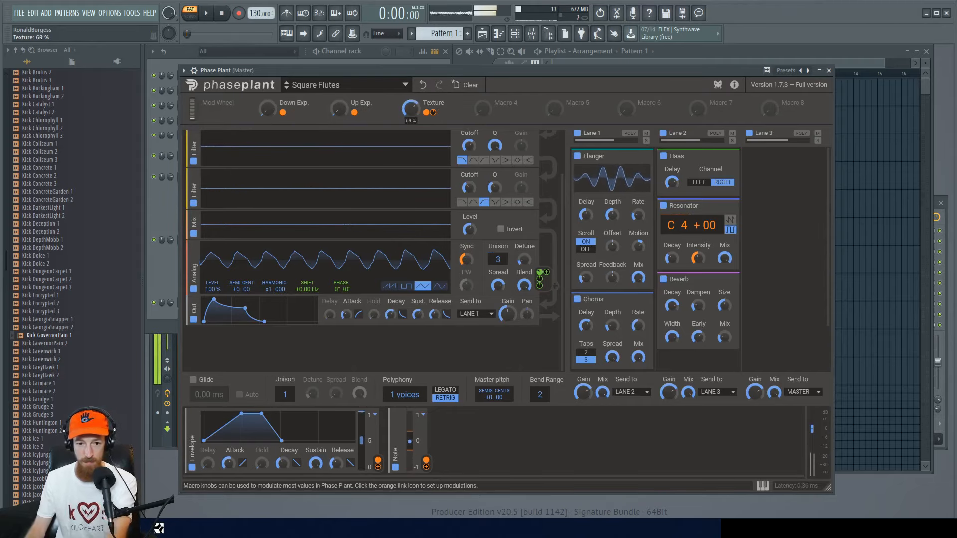
left_click_drag(402, 80, 402, 116)
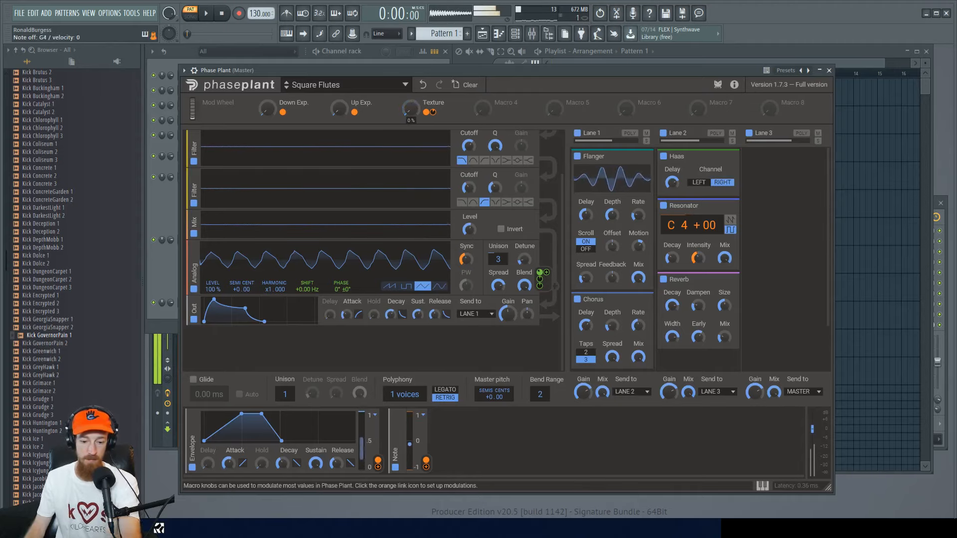
mouse_move(402, 116)
left_mouse_down()
mouse_move(401, 72)
mouse_move(413, 110)
left_mouse_up()
double_click(413, 113)
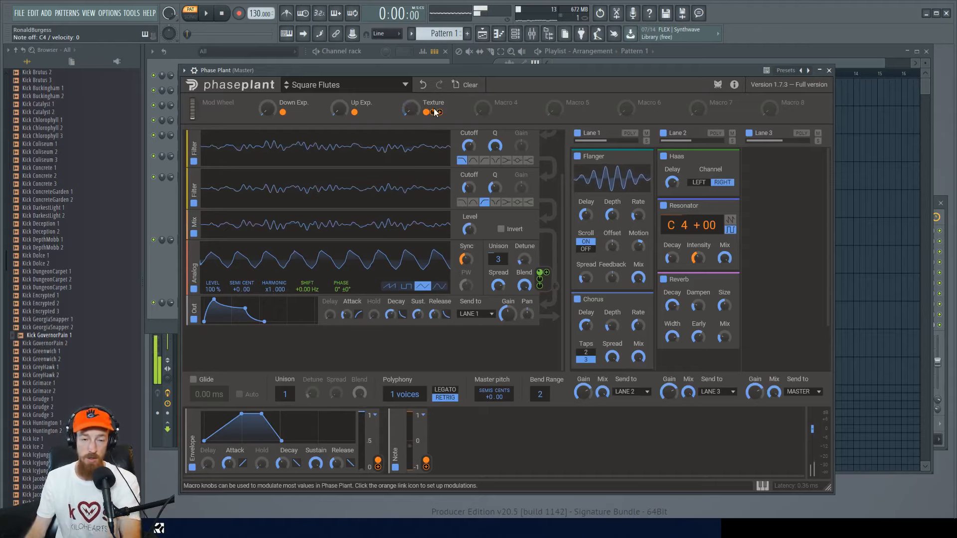
Step: Bypass the Analog oscillator, raise the Mix module's level to hear the noise, and re-enable the oscillator
left_click_drag(458, 71, 465, 59)
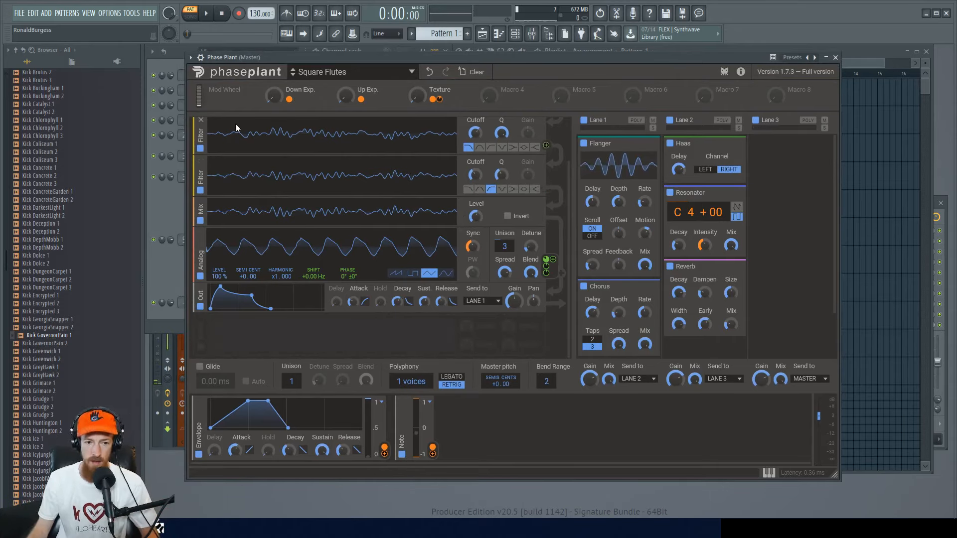
scroll(569, 184, "up", 2)
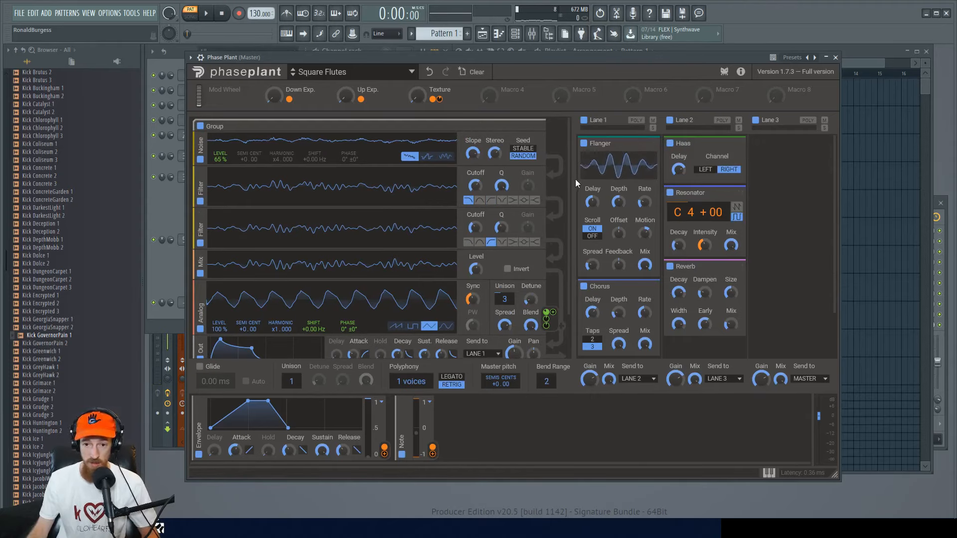
scroll(571, 175, "down", 1)
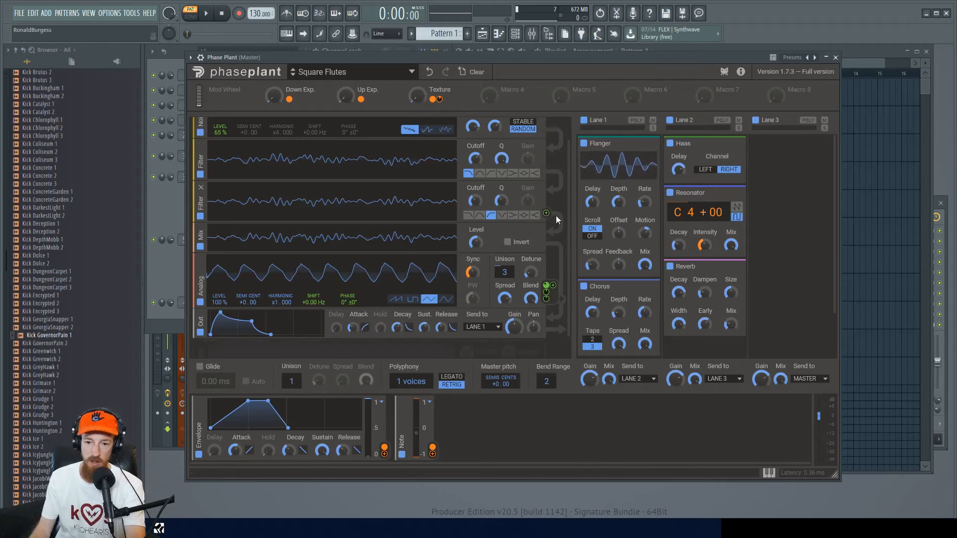
scroll(561, 209, "up", 1)
left_click(200, 329)
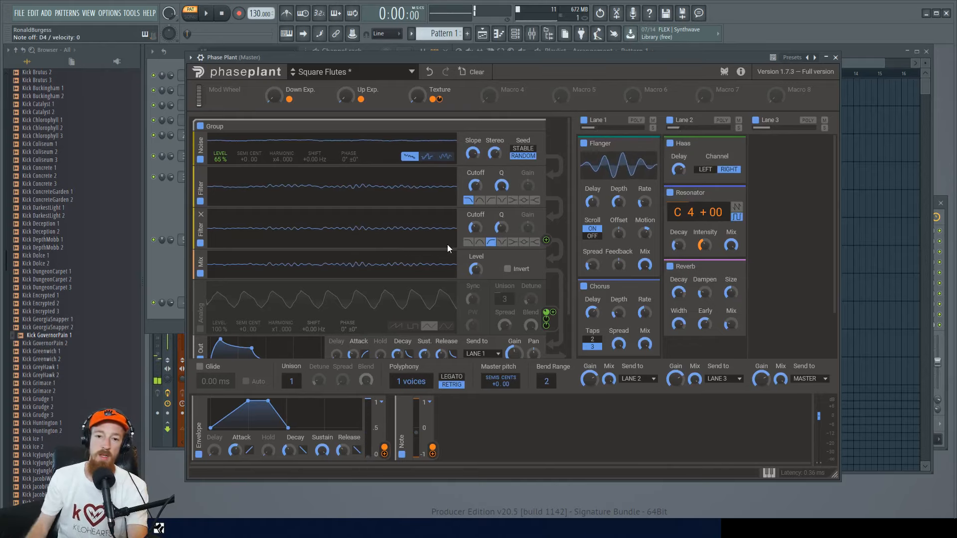
left_click_drag(476, 270, 476, 251)
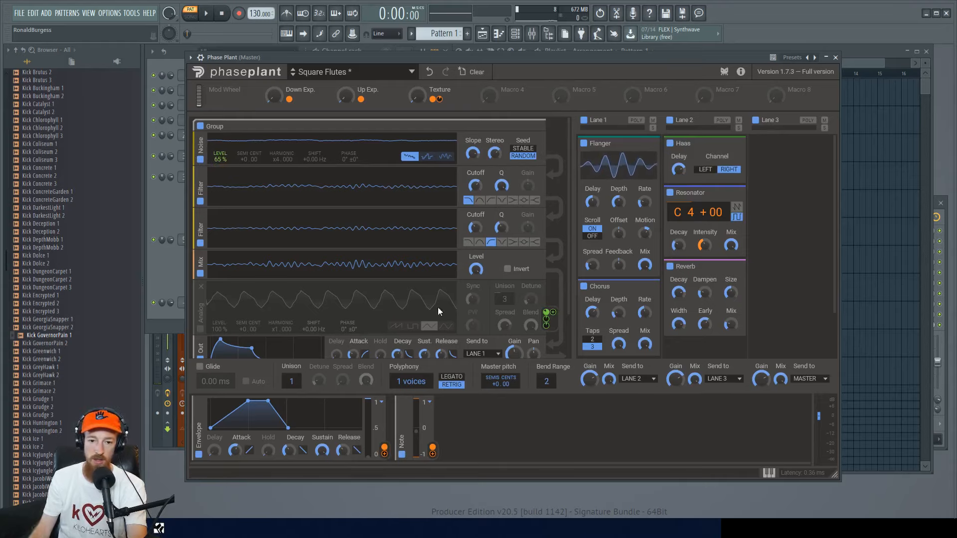
left_click(200, 329)
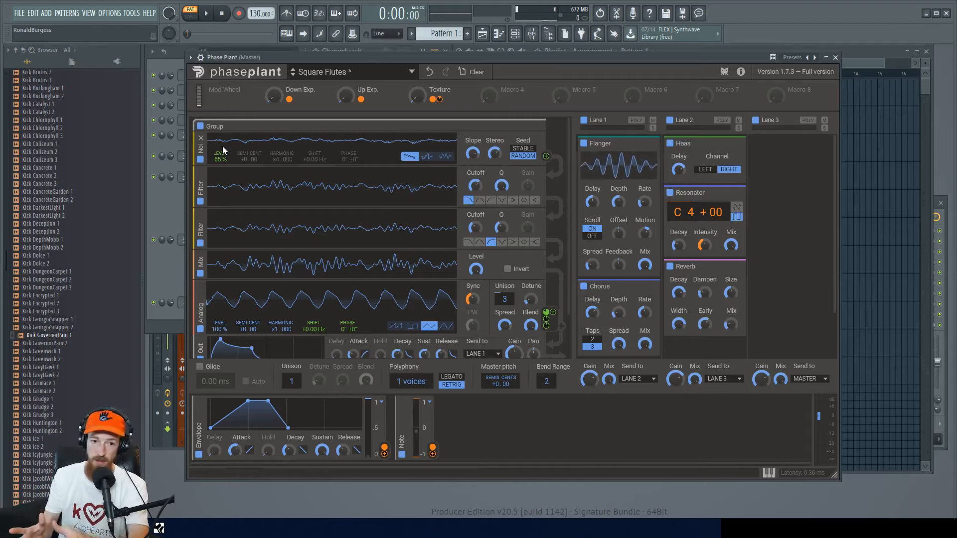
Step: Save the project and lower the Mix module's level
key("ctrl+s")
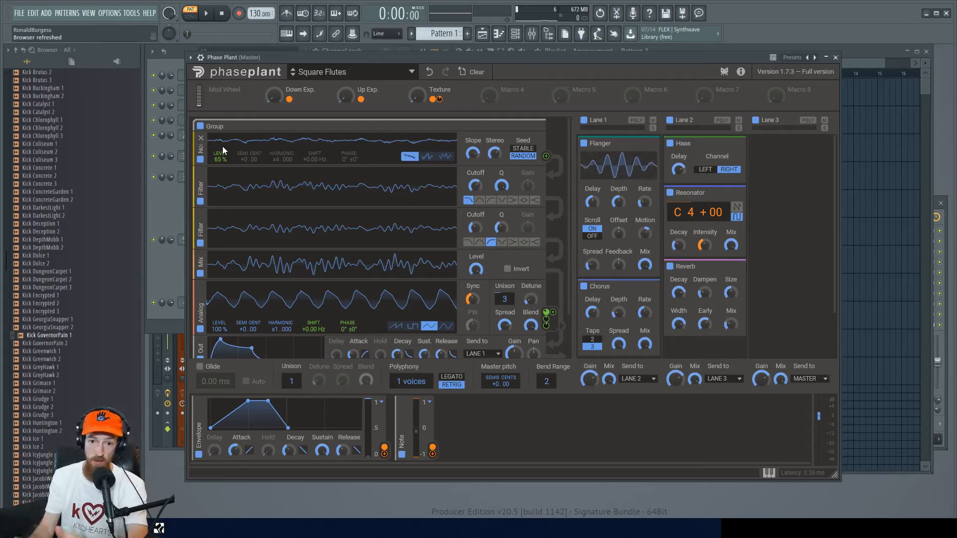
mouse_move(547, 315)
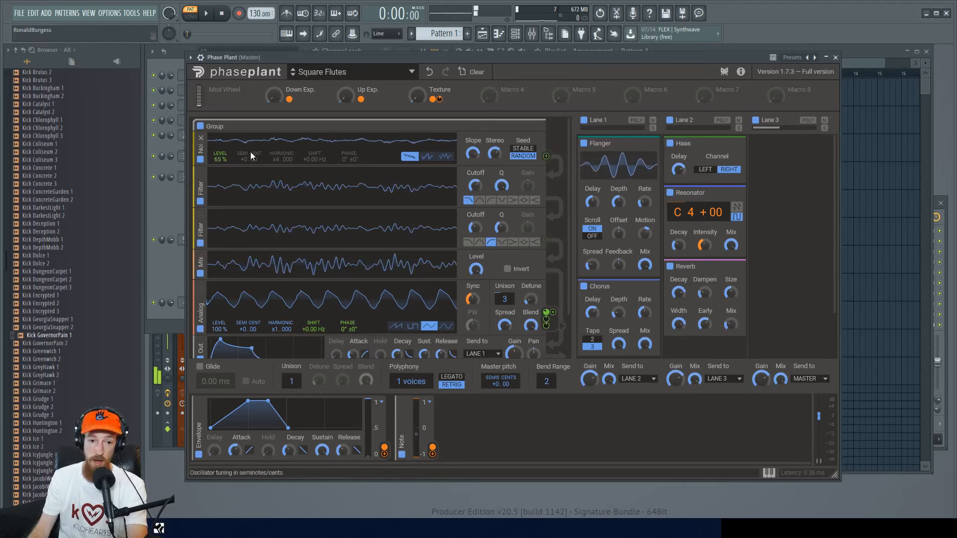
mouse_move(476, 269)
left_mouse_down()
mouse_move(475, 256)
mouse_move(476, 277)
left_mouse_up()
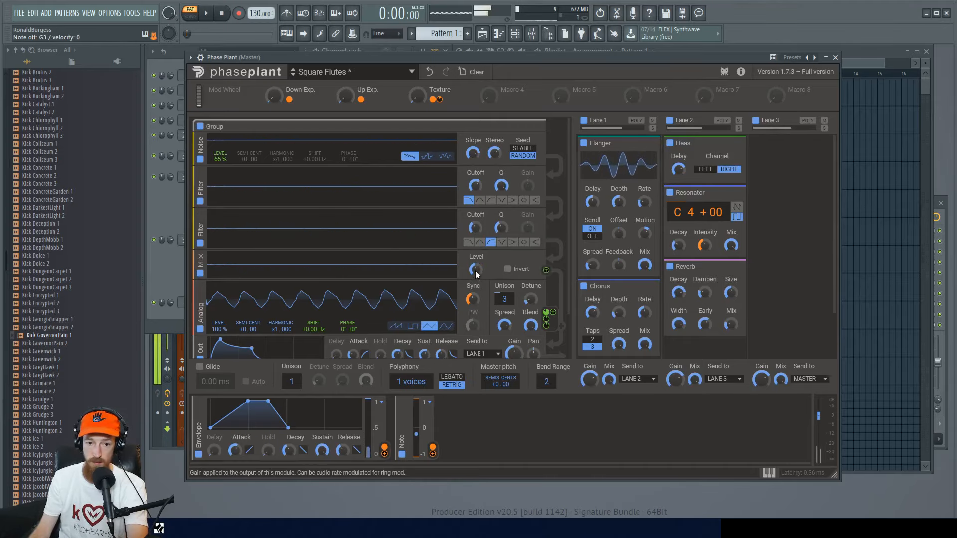
Step: Isolate the dry filtered noise by bypassing the Analog oscillator and effect Lanes 1 and 2
left_click(200, 328)
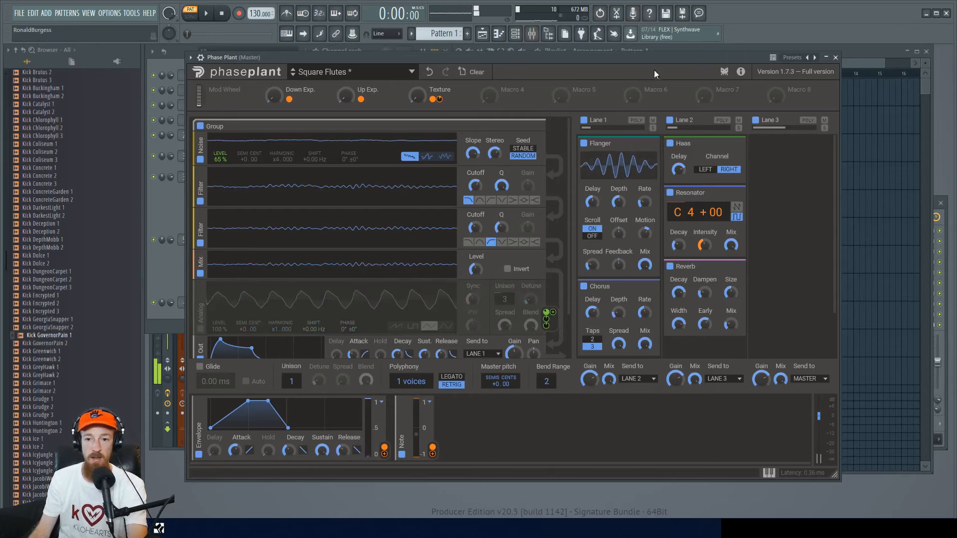
left_click(584, 120)
left_click(670, 120)
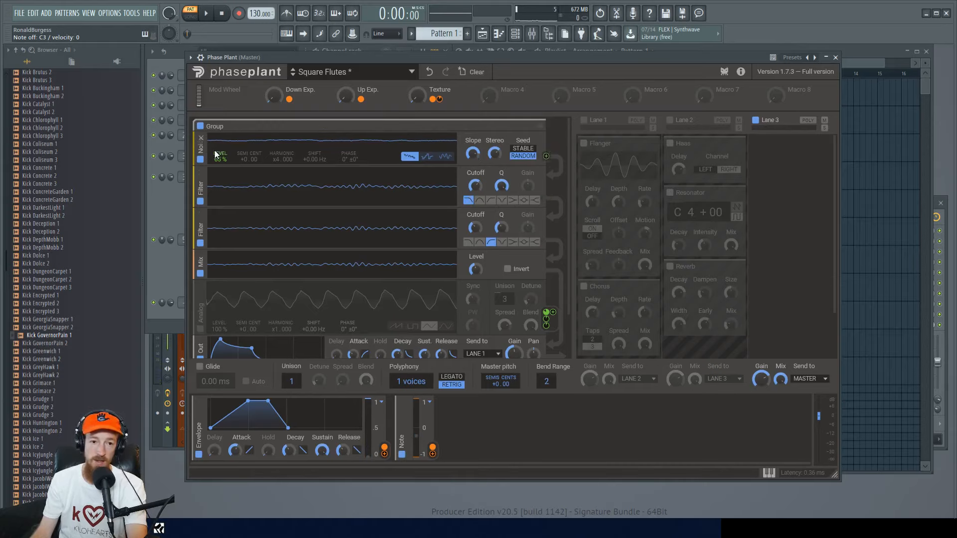
Step: Re-enable effect Lanes 1 and 2 and the Analog oscillator
left_click(583, 121)
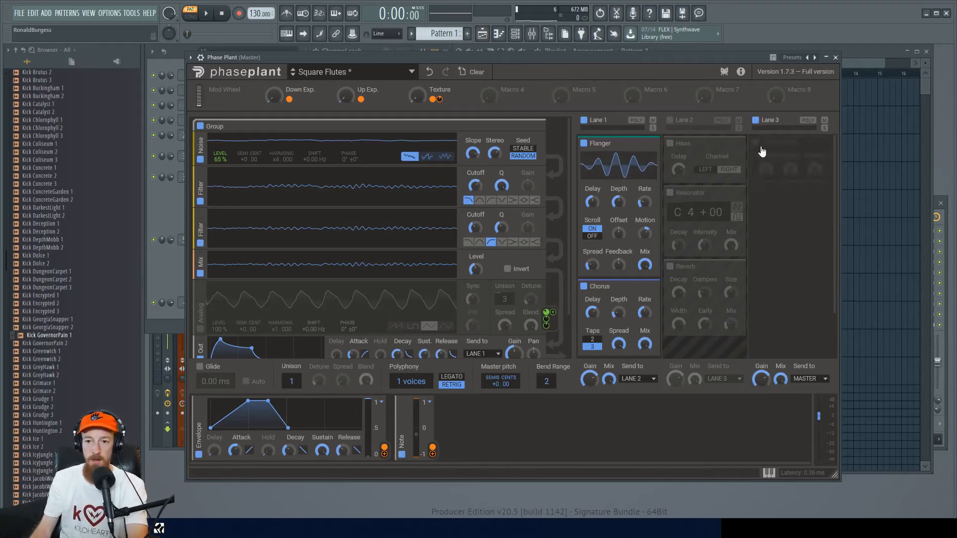
left_click(670, 121)
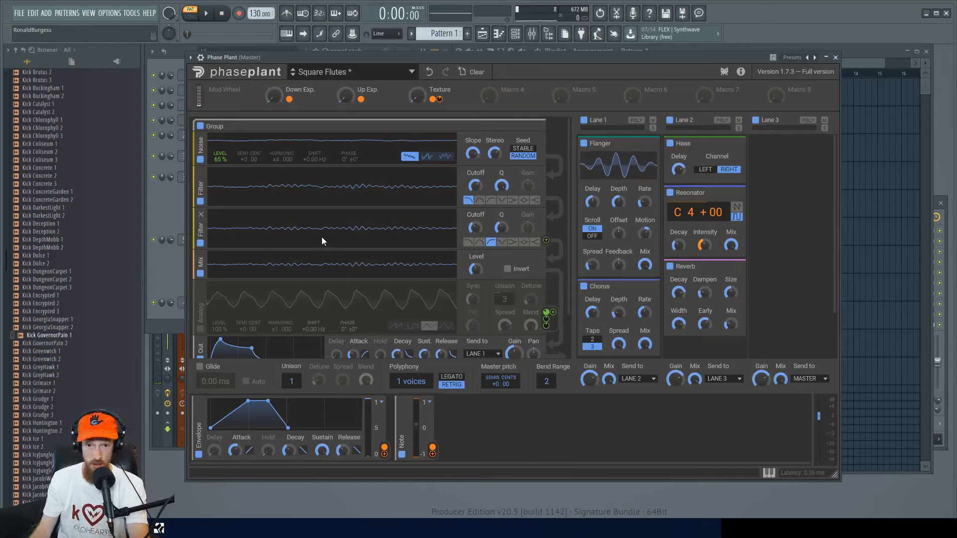
left_click(202, 329)
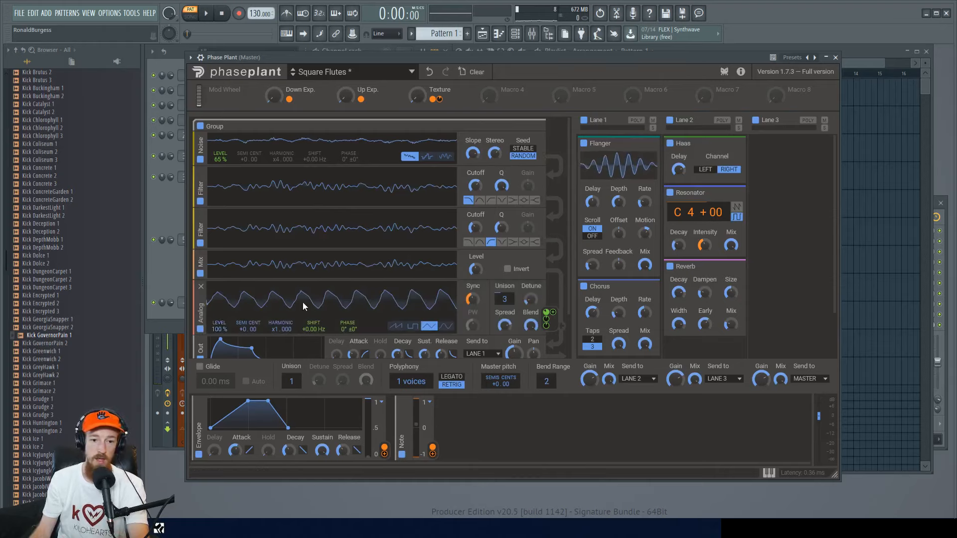
Step: Turn off the Noise generator and compare the Analog oscillator's sound with Lane 1 bypassed and enabled
left_click(200, 160)
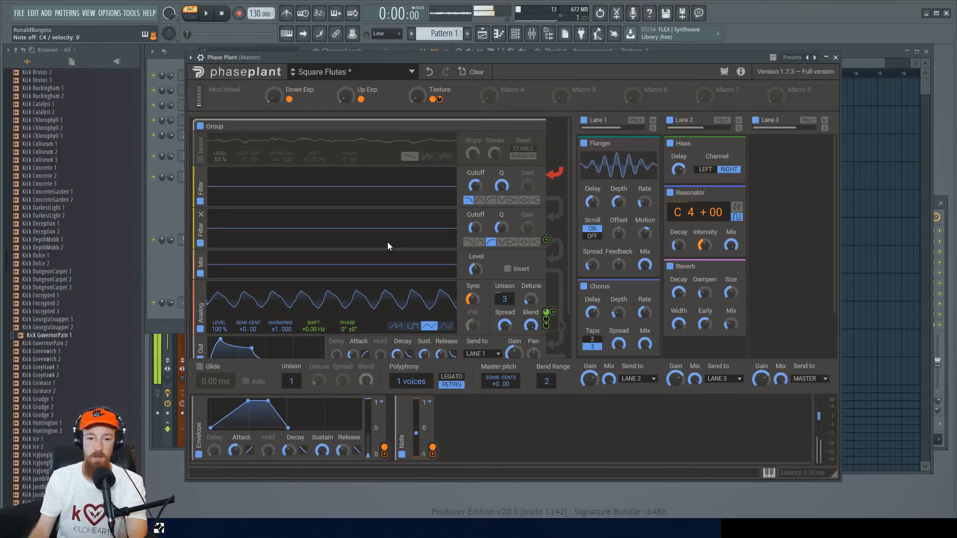
scroll(396, 252, "down", 2)
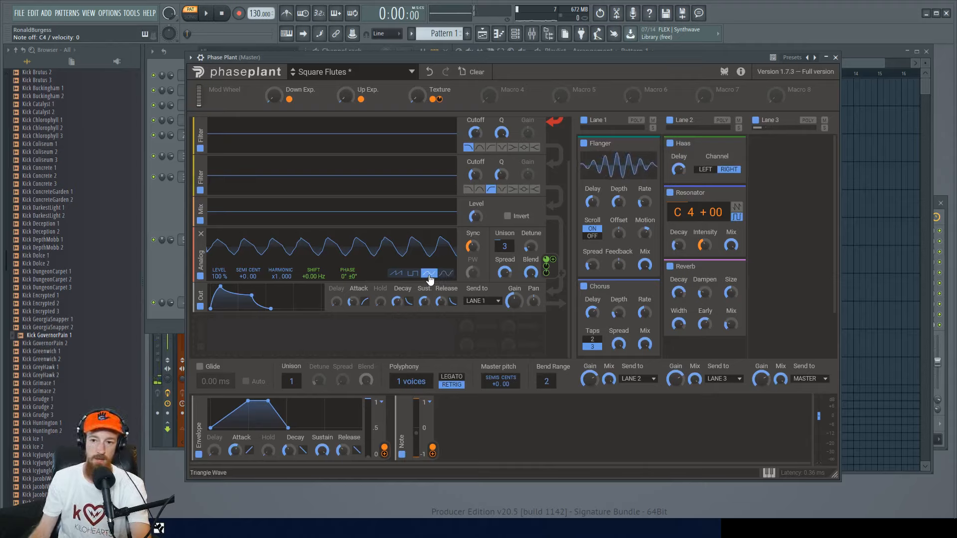
left_click(584, 121)
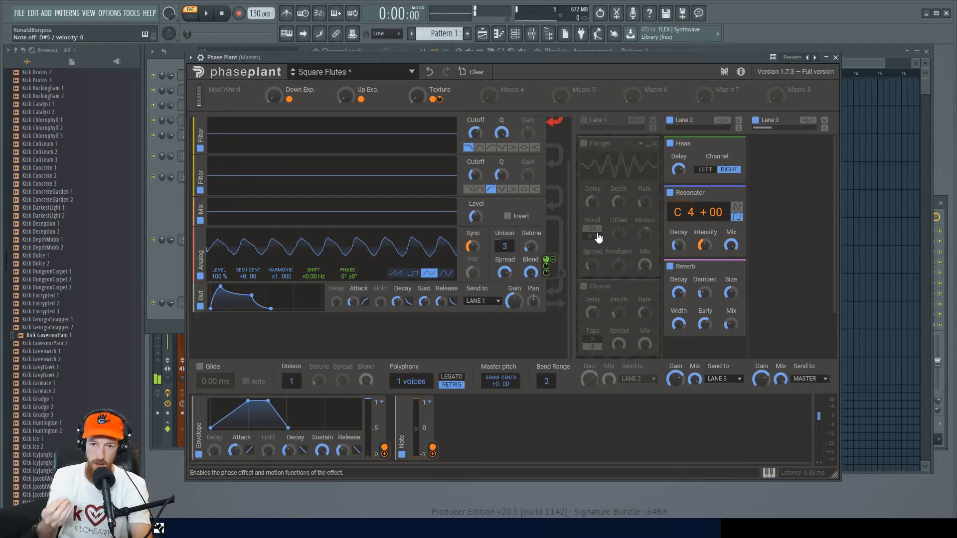
left_click(584, 121)
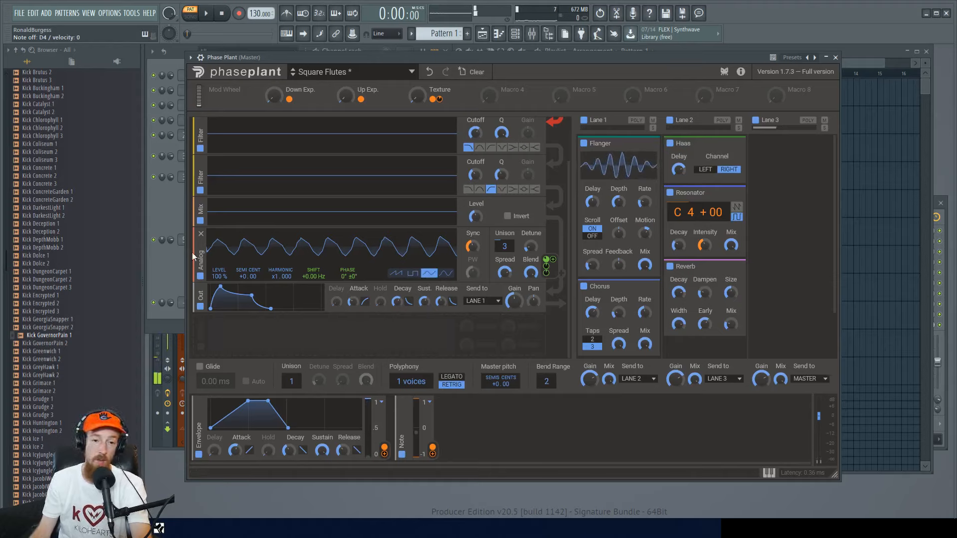
Step: Compare the sine, triangle and pulse waveforms on the Analog oscillator, ending back on the triangle wave
left_click(445, 274)
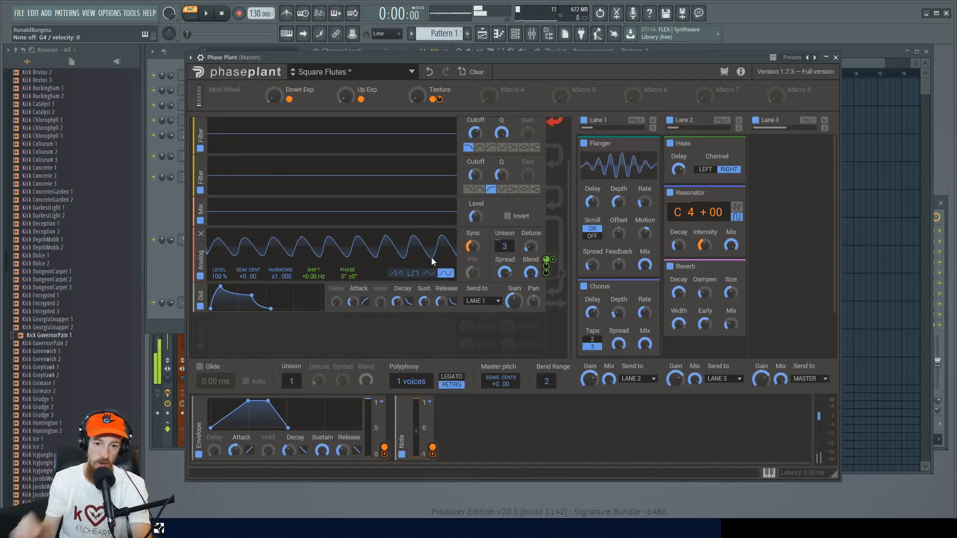
left_click(428, 273)
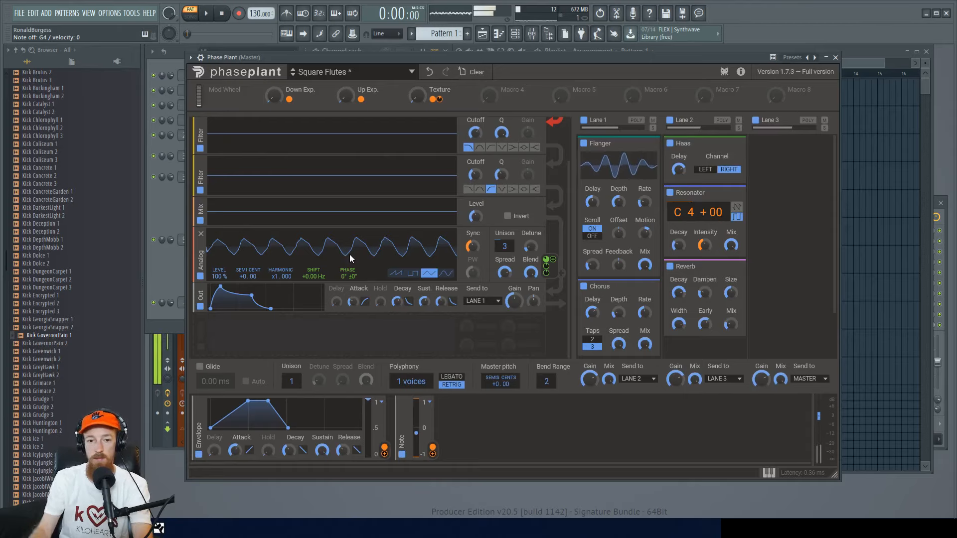
left_click(413, 274)
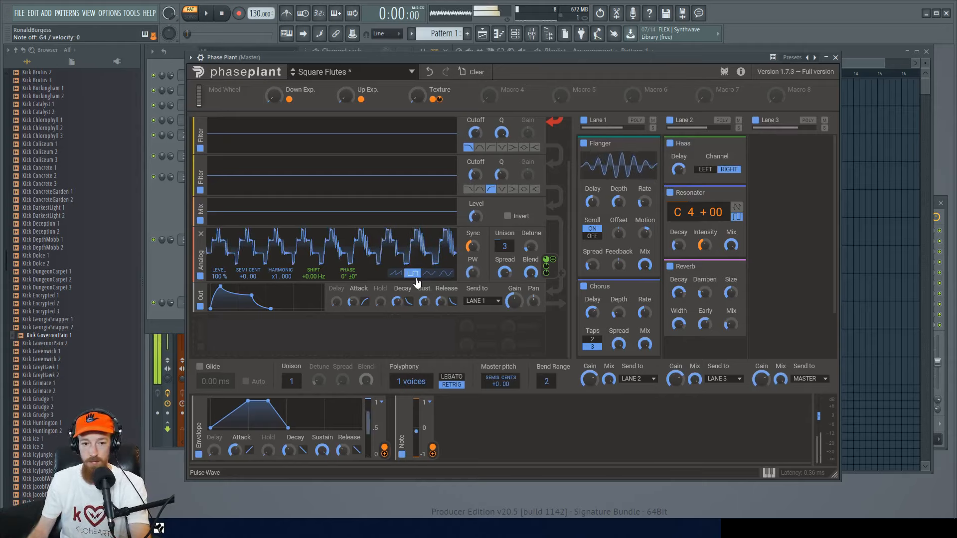
left_click(438, 274)
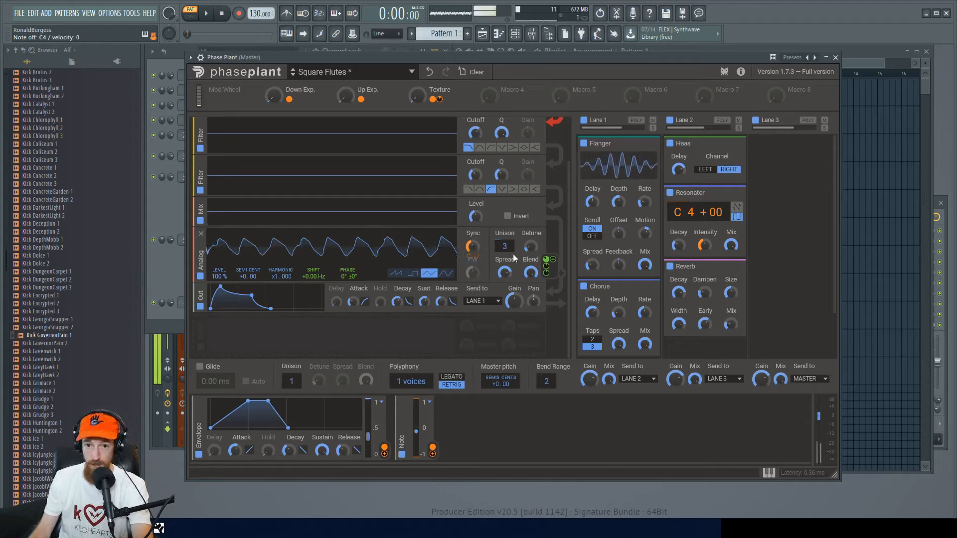
left_click(429, 73)
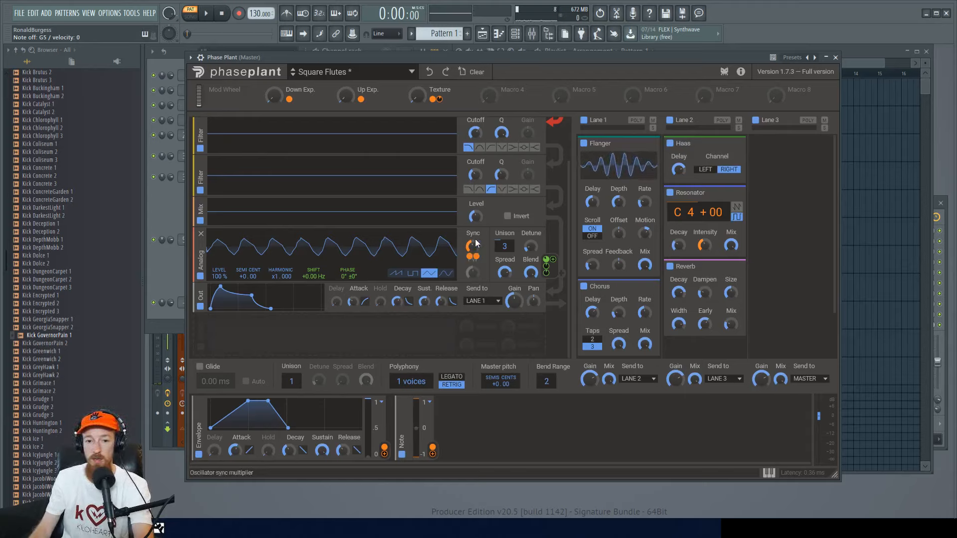
Step: Audition the Down Exp. macro's effect on the oscillator sync by raising it to about 53% and returning it to zero
left_click_drag(279, 103, 279, 76)
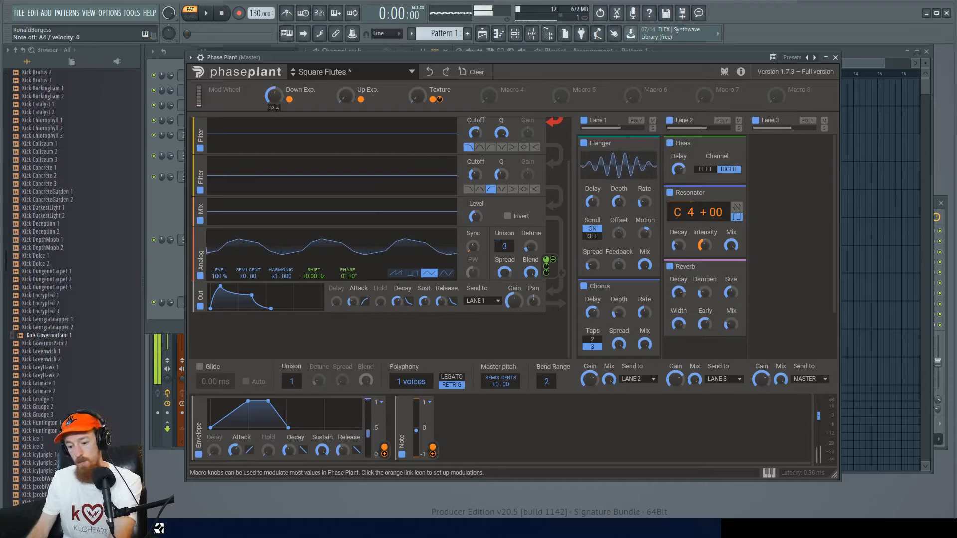
left_click_drag(280, 76, 273, 100)
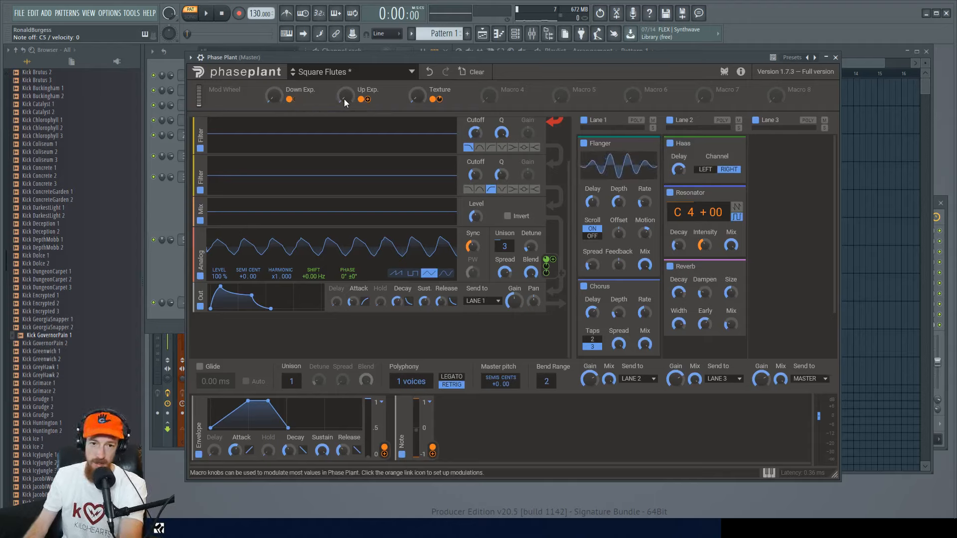
Step: Sweep the Up Exp. macro and the Down Exp. macro on the Analog oscillator, returning both to zero
mouse_move(344, 99)
left_mouse_down()
mouse_move(344, 80)
mouse_move(344, 99)
left_mouse_up()
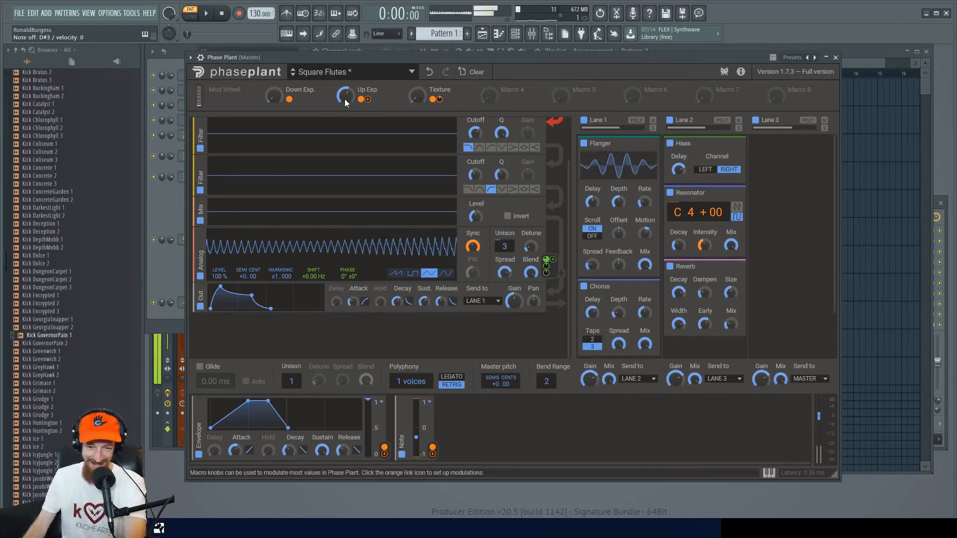
left_click_drag(345, 98, 345, 99)
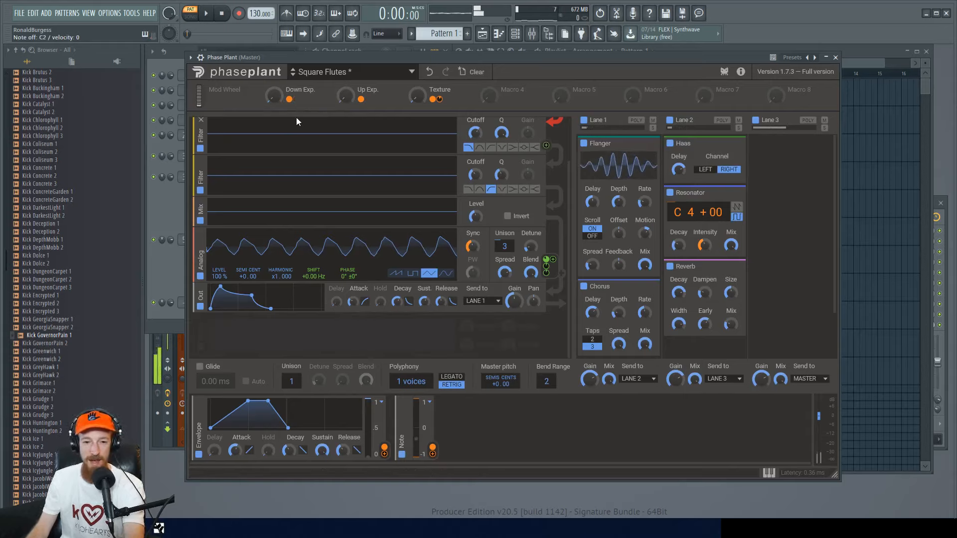
mouse_move(274, 96)
left_mouse_down()
mouse_move(274, 76)
mouse_move(280, 97)
left_mouse_up()
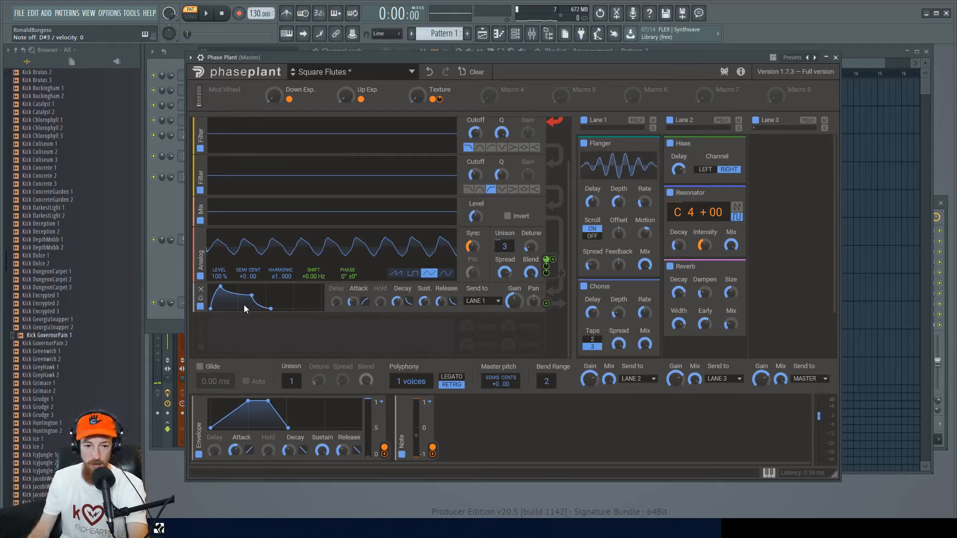
left_click_drag(834, 250, 826, 297)
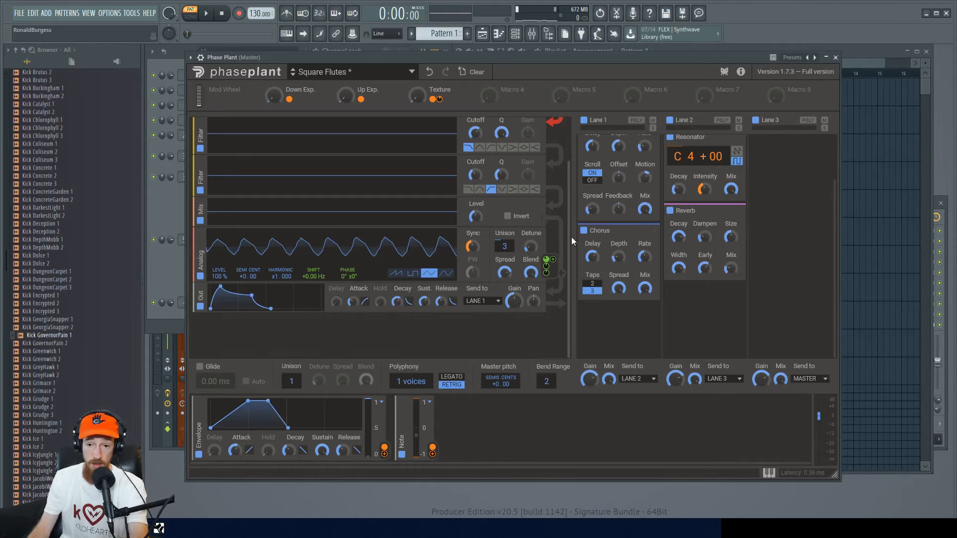
Step: Turn the Noise generator back on so it sounds together with the Analog oscillator
scroll(567, 239, "up", 2)
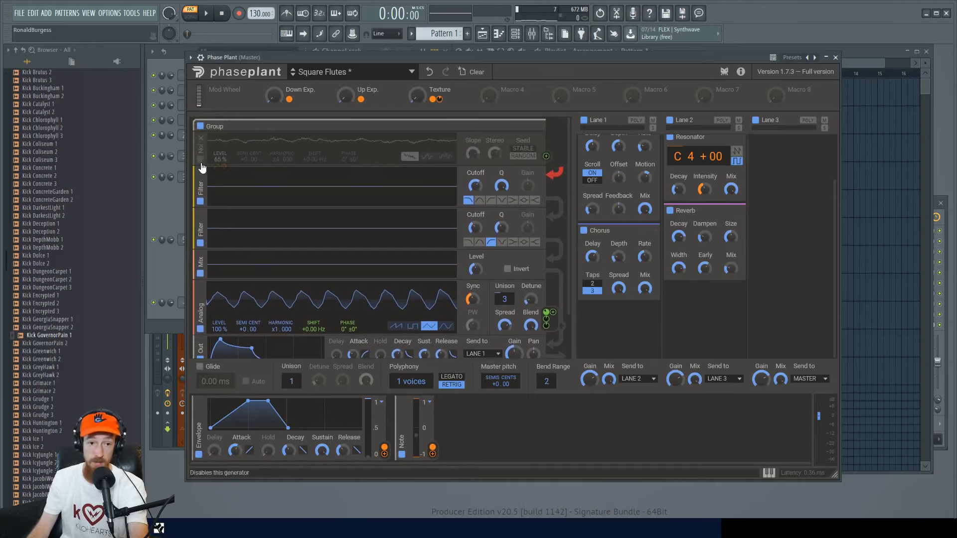
left_click(201, 160)
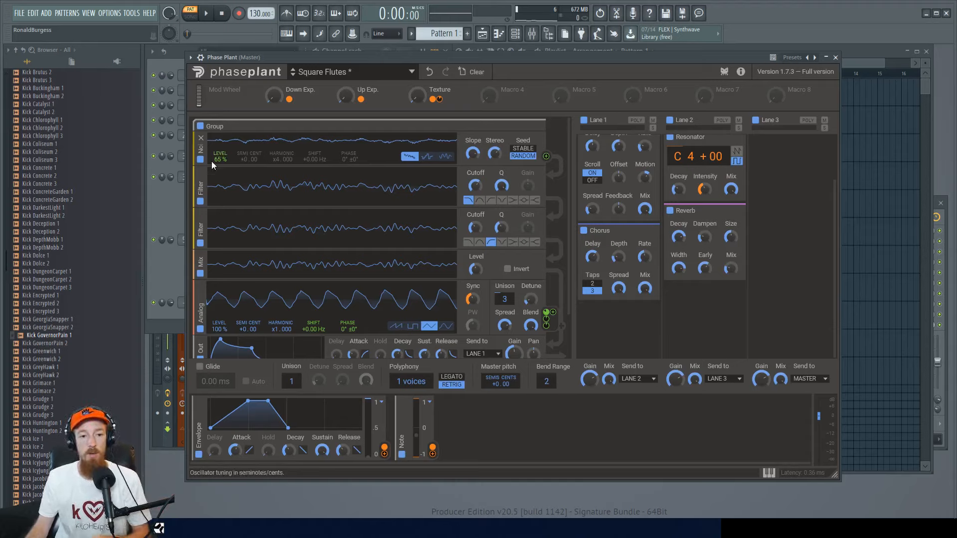
mouse_move(218, 161)
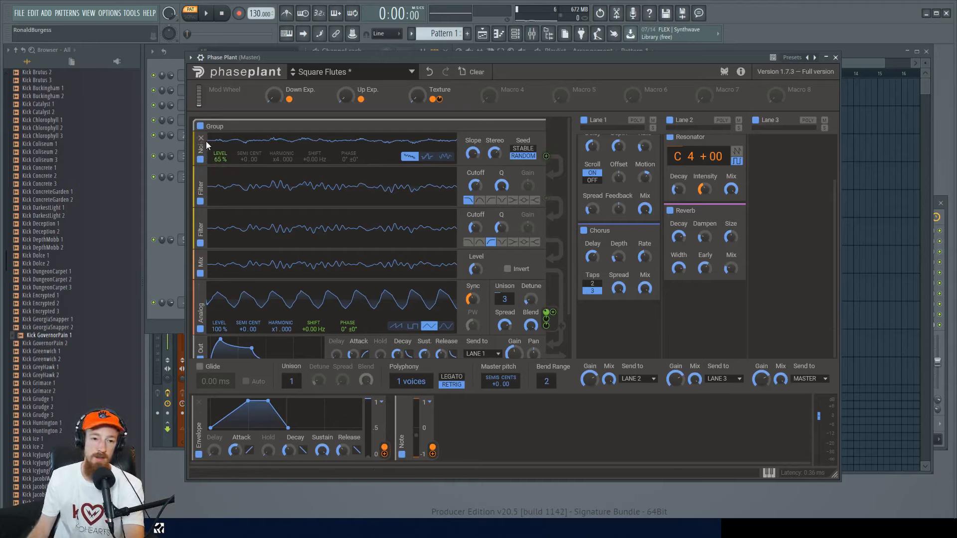
mouse_move(704, 199)
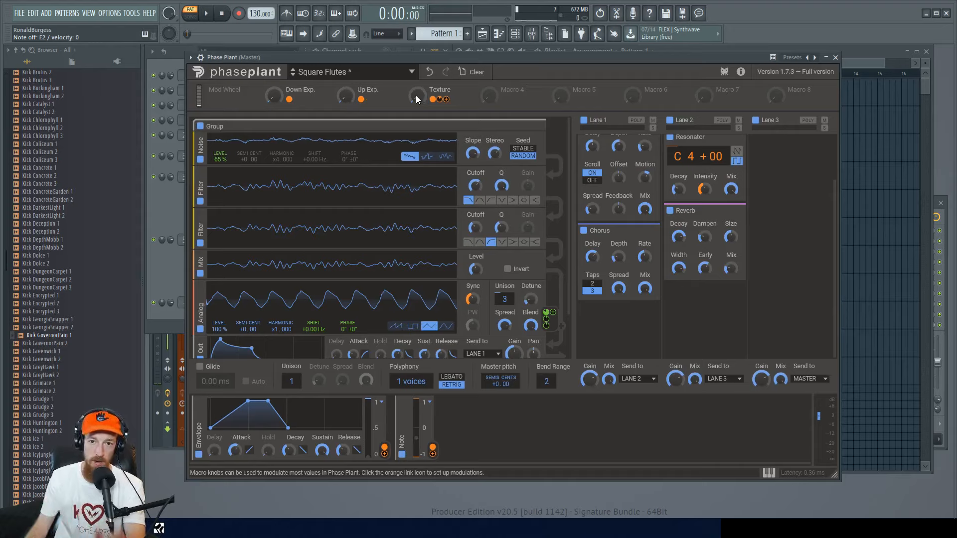
Step: Keep the Texture macro at zero and set the polyphony to 8 voices
mouse_move(417, 100)
left_mouse_down()
mouse_move(417, 81)
mouse_move(417, 103)
left_mouse_up()
mouse_move(401, 387)
left_mouse_down()
mouse_move(401, 374)
mouse_move(396, 393)
left_mouse_up()
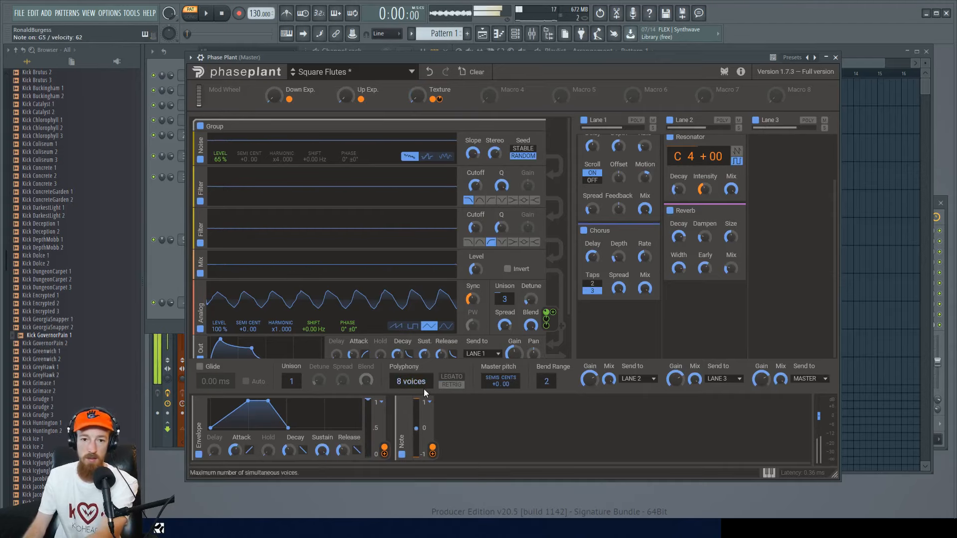
Step: Audition the Texture macro at 28% and higher, add about 11% of Up Exp., and return both macros to zero
left_click_drag(417, 96, 422, 91)
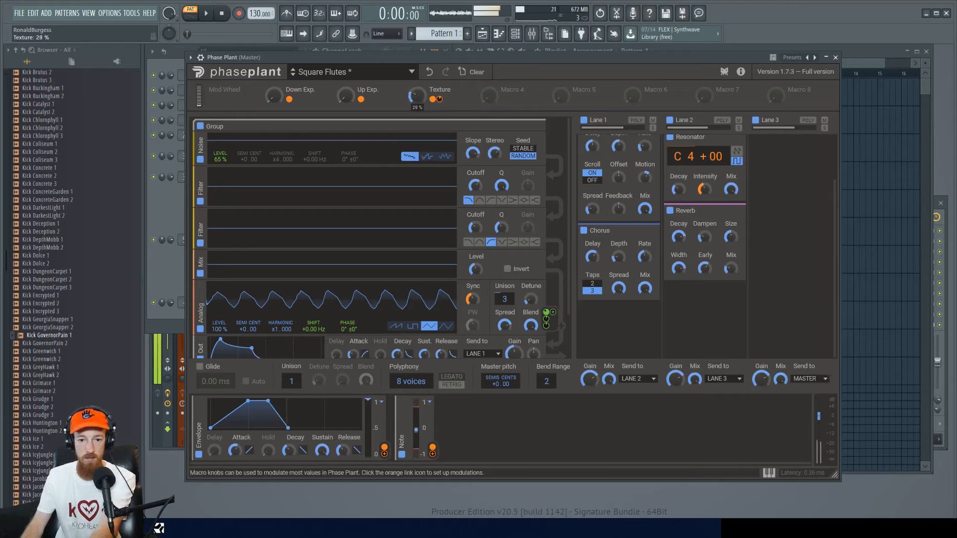
mouse_move(432, 103)
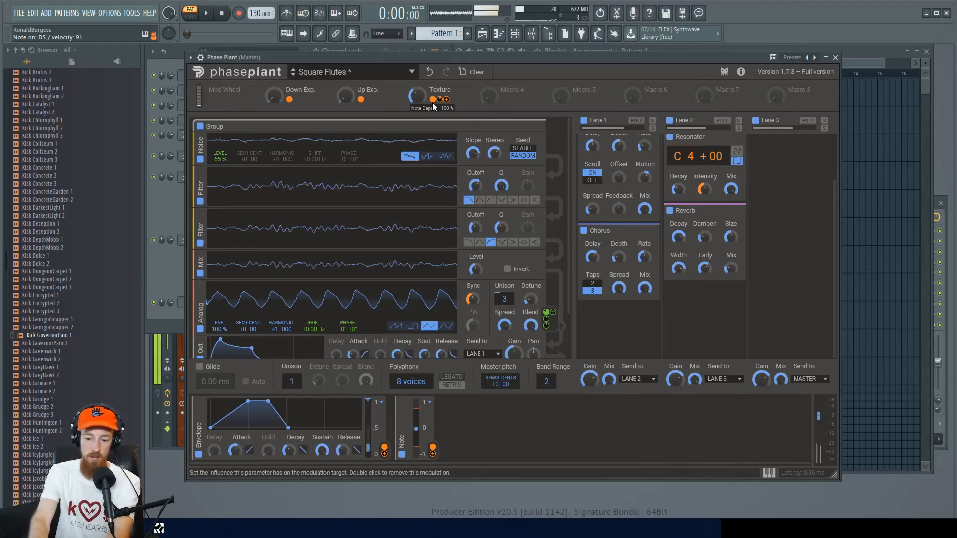
left_click_drag(420, 101, 420, 94)
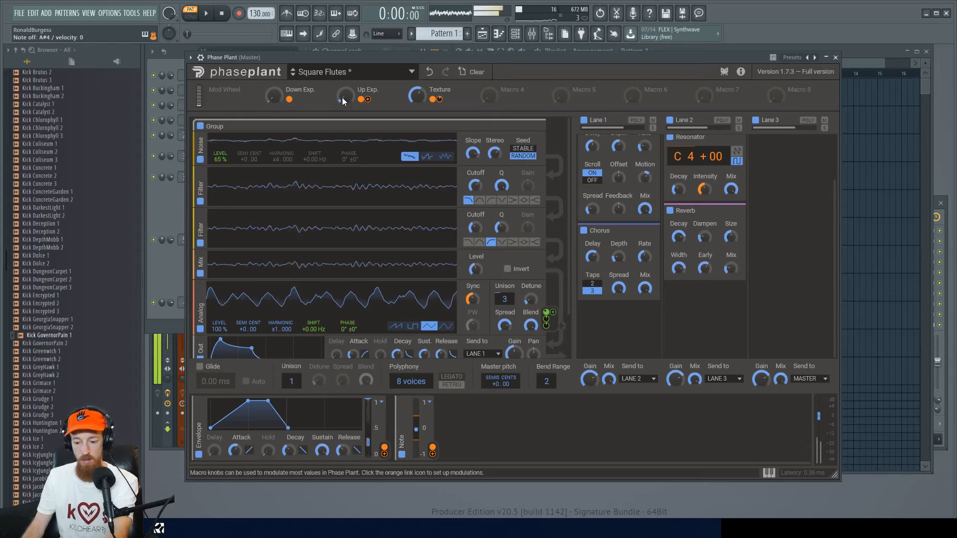
left_click_drag(342, 102, 343, 98)
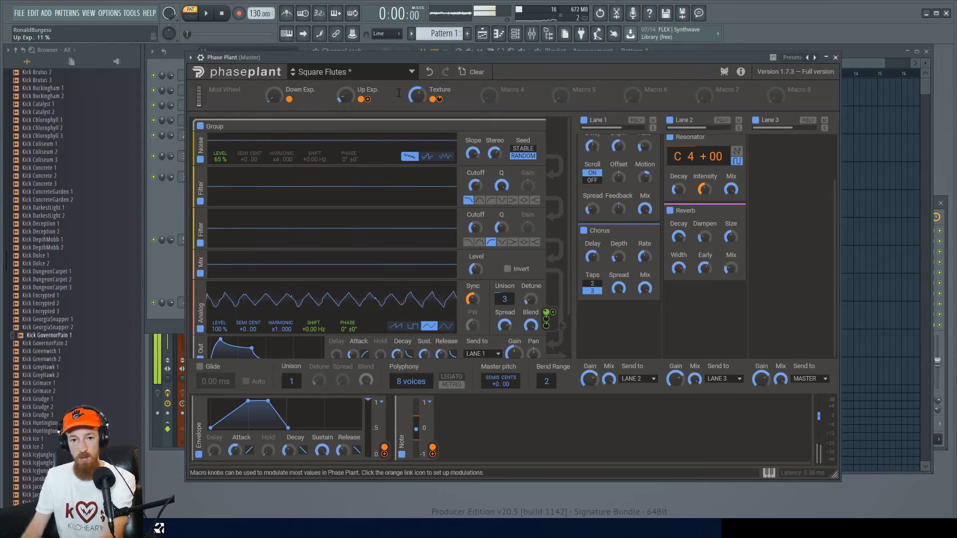
left_click_drag(417, 95, 417, 118)
left_click_drag(349, 100, 348, 99)
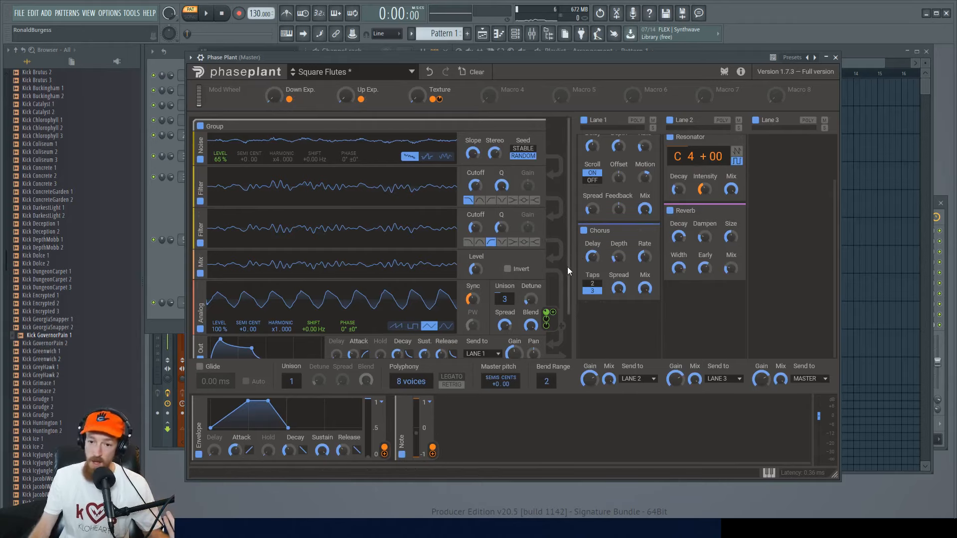
scroll(567, 268, "down", 1)
left_click_drag(572, 249, 568, 119)
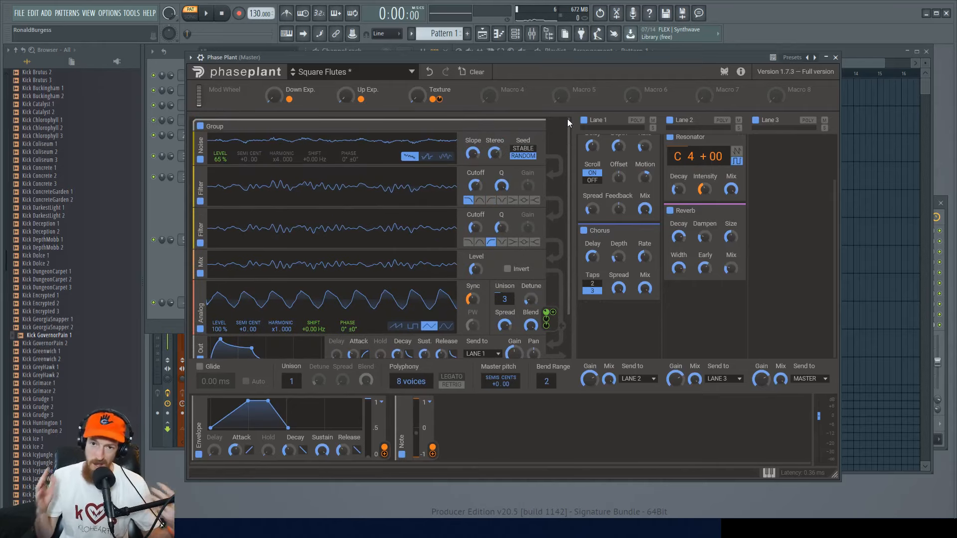